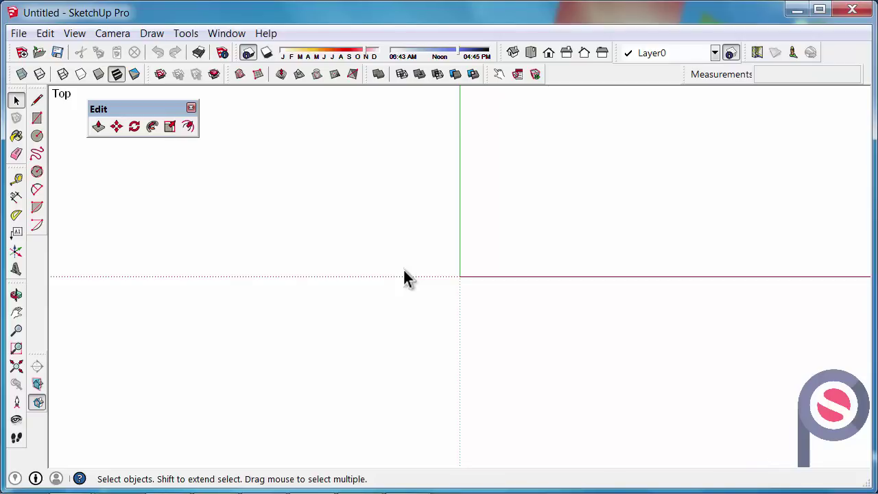
Draw a rectangle about 4050 by 3100 mm on the ground plane, with one corner at the origin
click(37, 119)
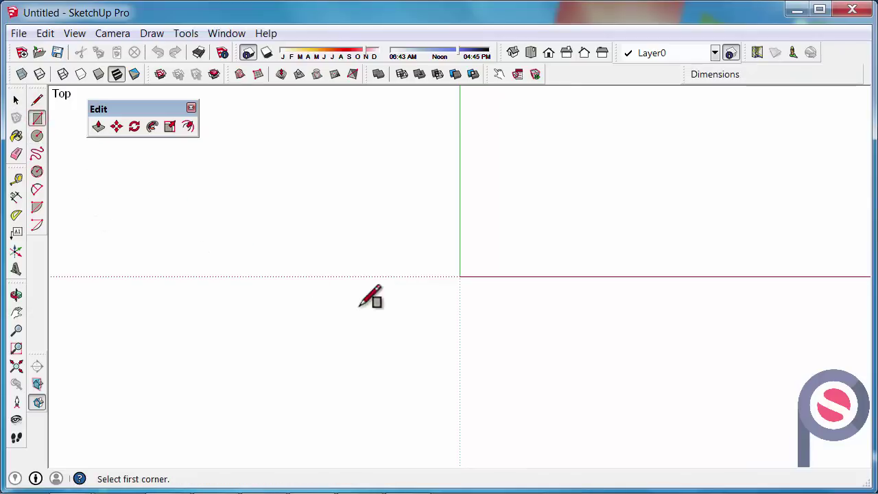
click(460, 276)
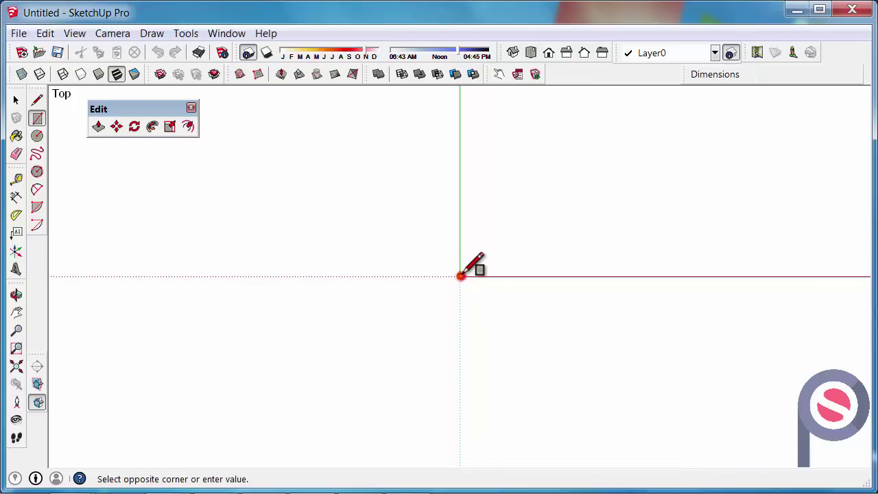
click(673, 111)
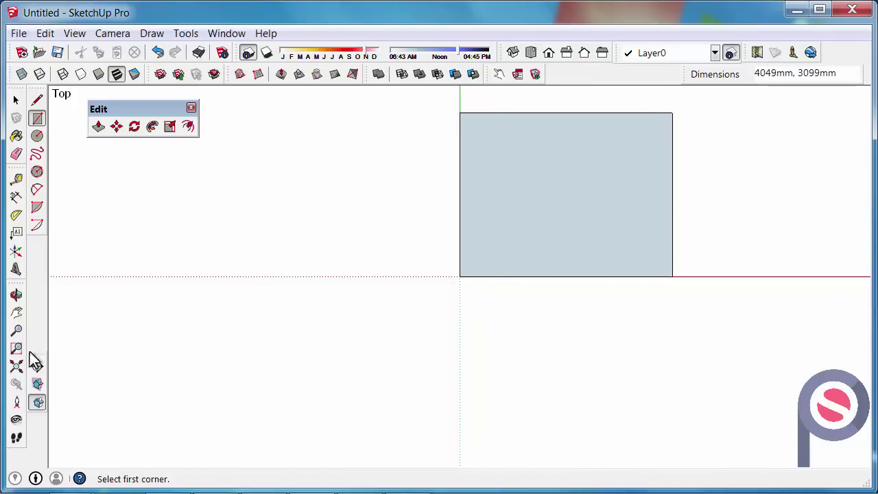
Show the rectangle in isometric view and push/pull its face up about 2610 mm into a box
click(17, 370)
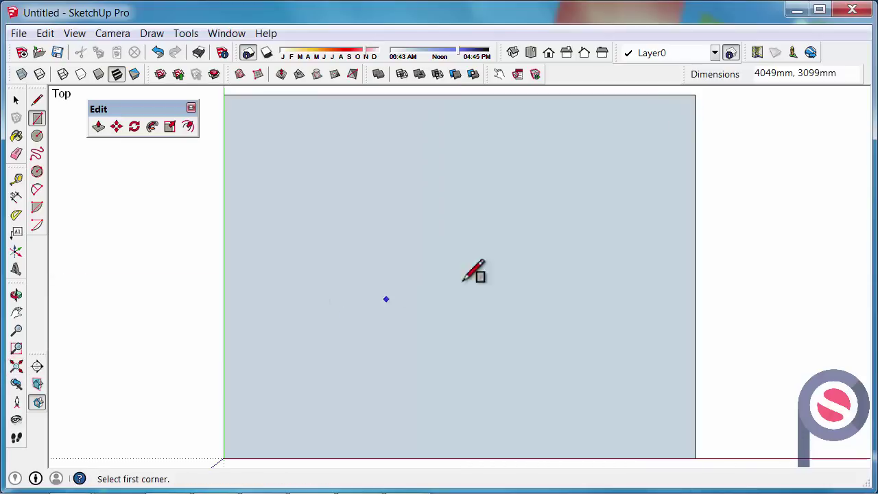
click(515, 53)
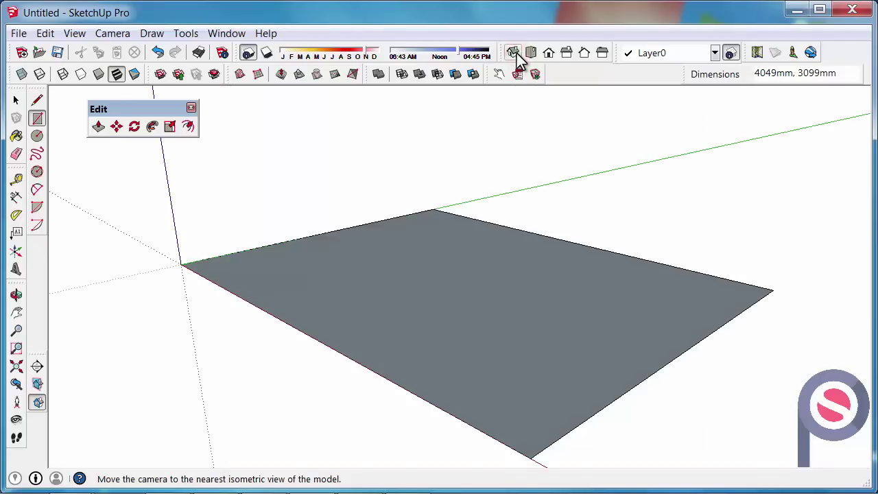
scroll(417, 419, down, 3)
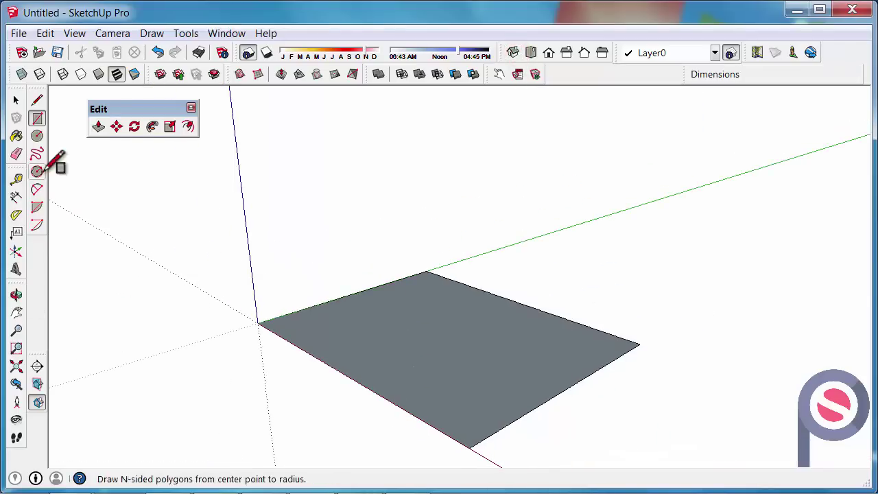
click(98, 126)
drag(404, 380, 404, 151)
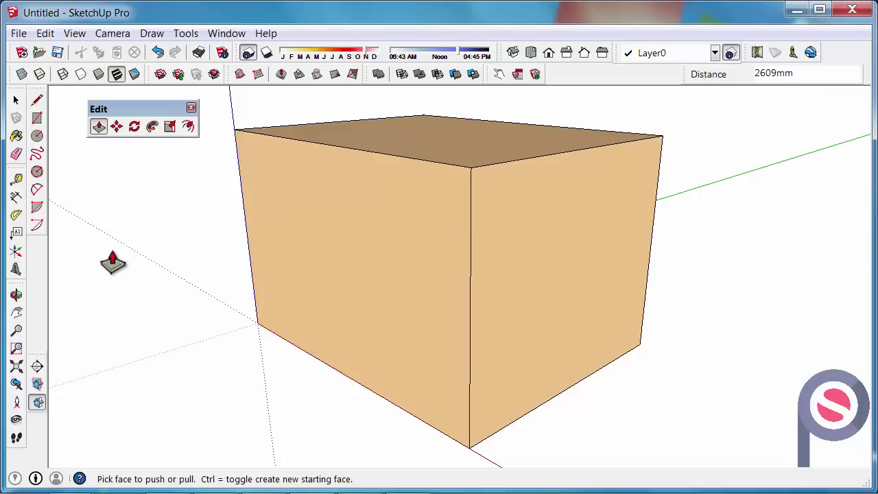
Select all faces and edges of the box and make them into a group
click(17, 102)
key(o)
drag(308, 227, 374, 253)
key(space)
scroll(464, 273, down, 3)
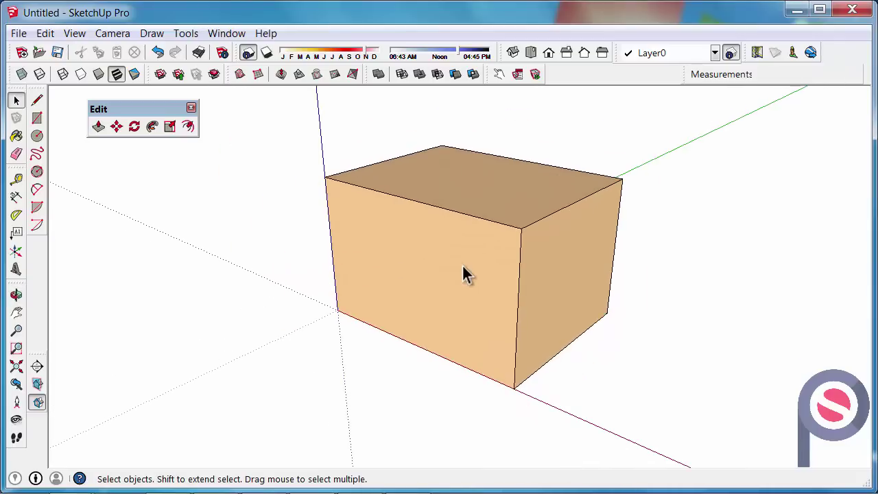
scroll(458, 269, down, 2)
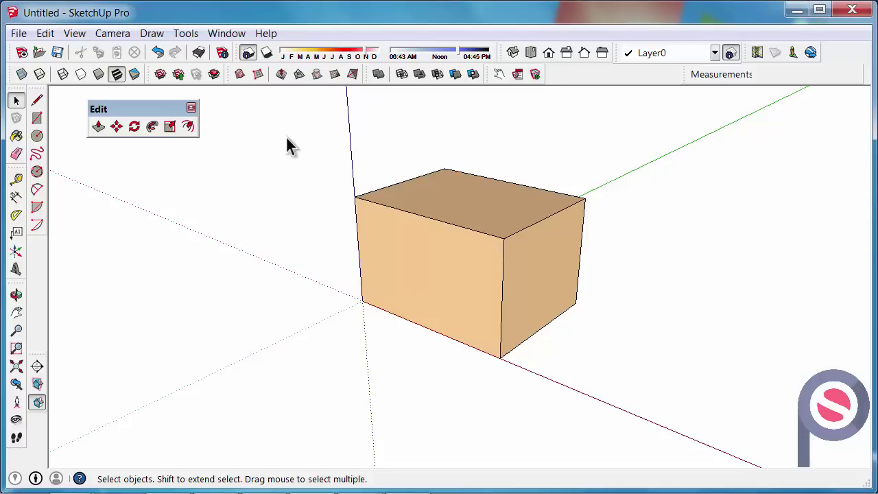
drag(296, 118, 612, 417)
drag(321, 121, 710, 417)
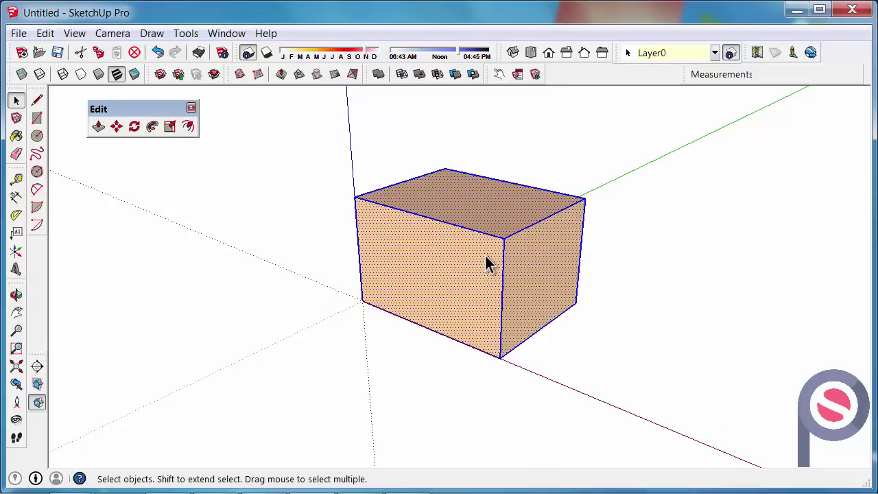
right_click(486, 264)
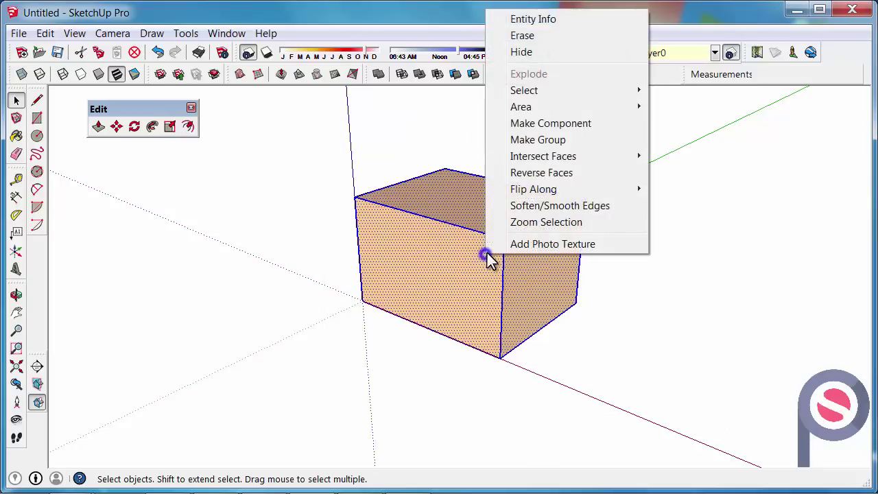
click(528, 141)
click(528, 144)
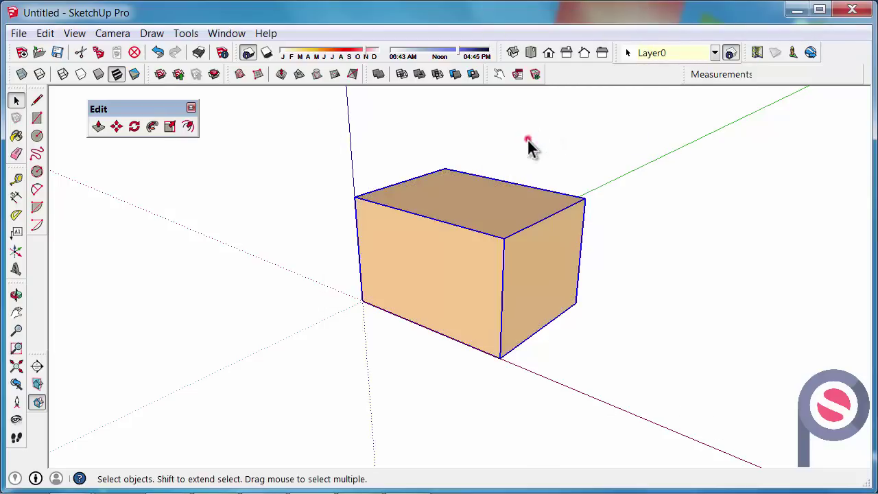
Rotate the grouped box about the blue axis at its origin corner, swinging its long bottom edge from the red axis onto the green axis
key(o)
drag(409, 225, 514, 241)
key(space)
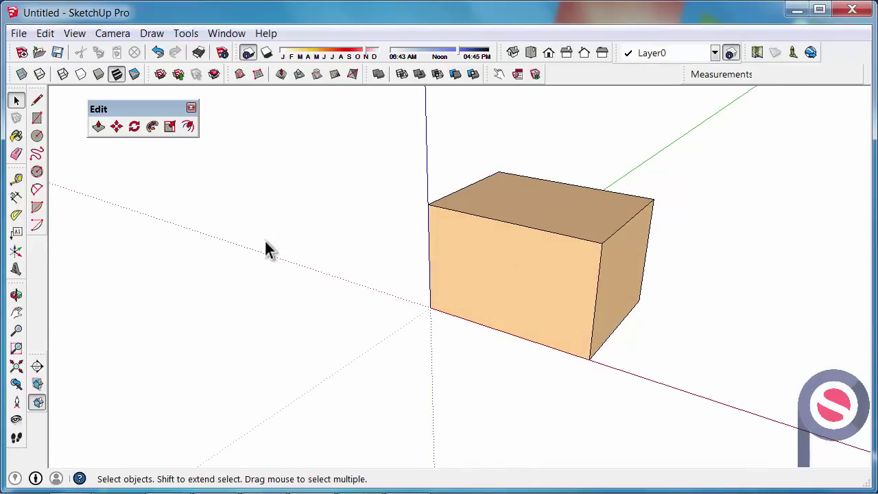
click(485, 261)
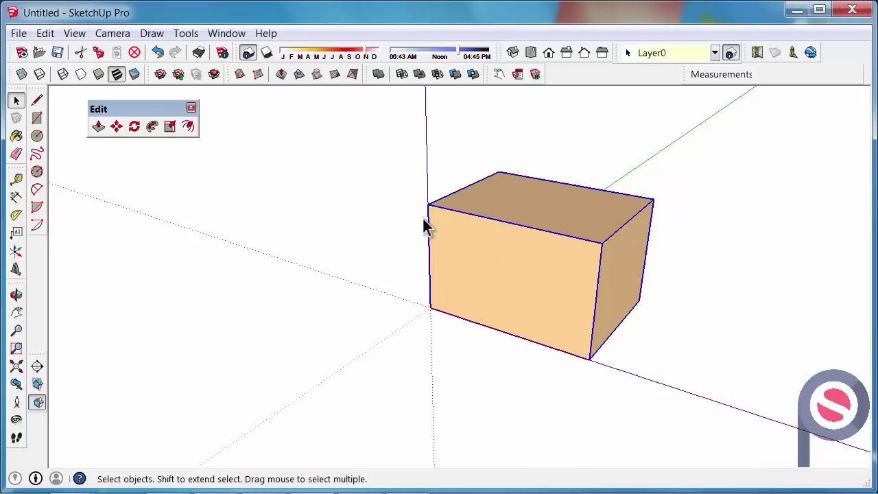
click(135, 128)
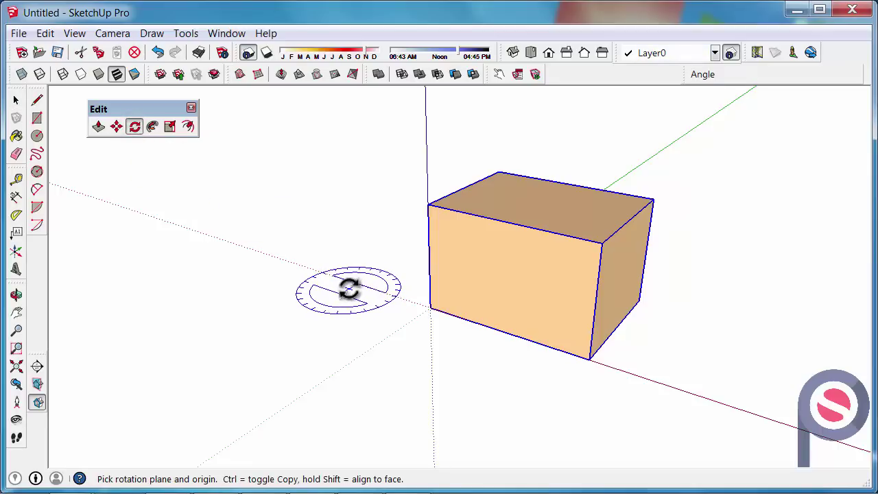
key(o)
drag(444, 304, 348, 314)
key(q)
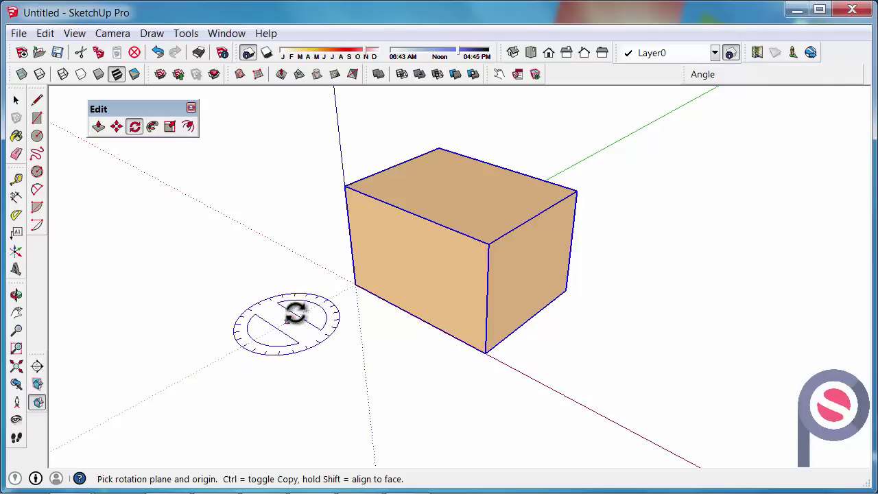
click(354, 284)
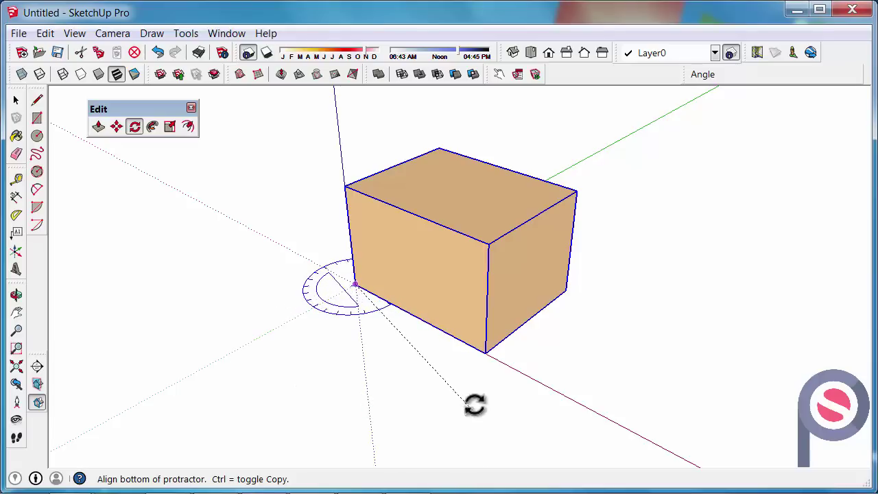
click(486, 353)
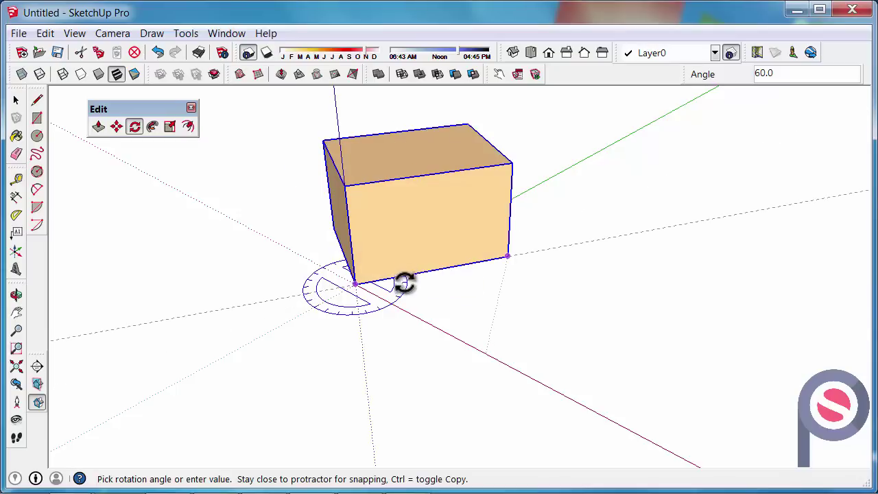
click(432, 238)
Rotate the box 45° about the green axis at its origin corner, using its short bottom edge as the reference
middle_drag(696, 407, 391, 202)
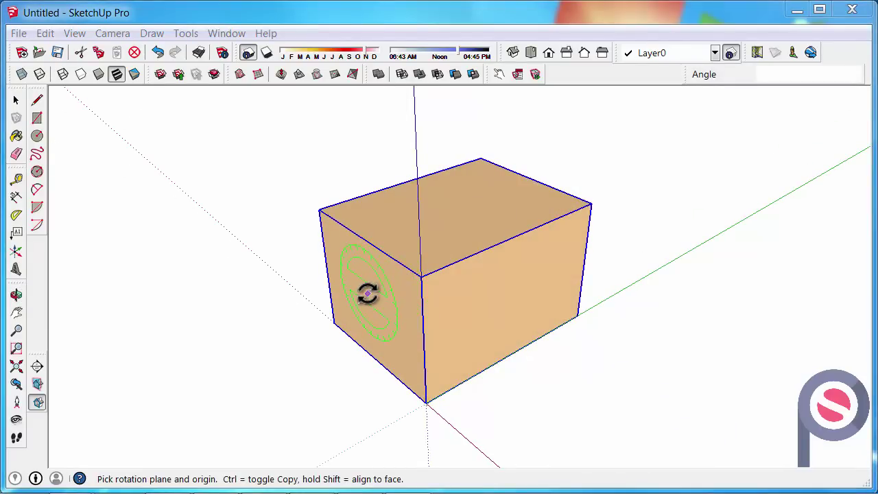
shift+middle_drag(370, 294, 400, 270)
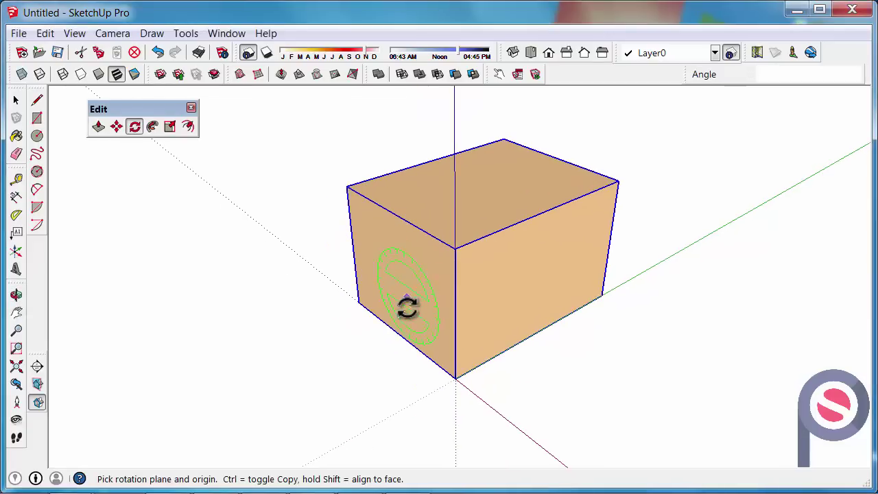
click(455, 378)
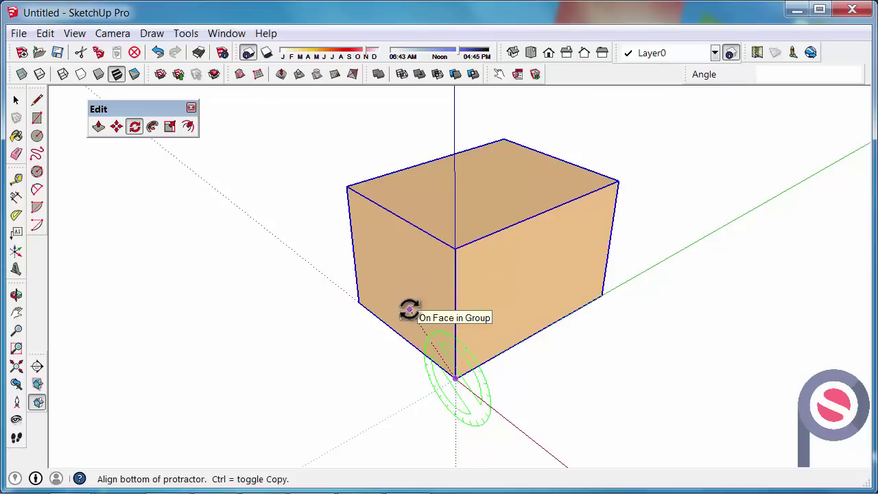
click(359, 303)
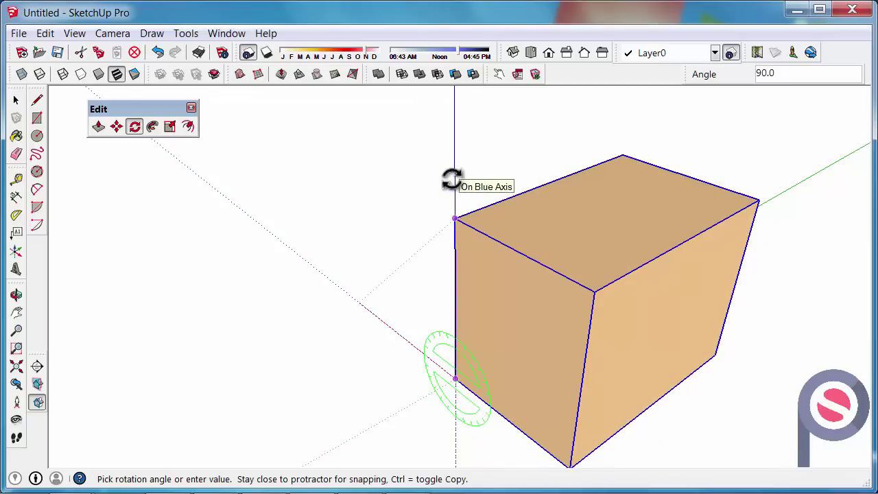
key(Return)
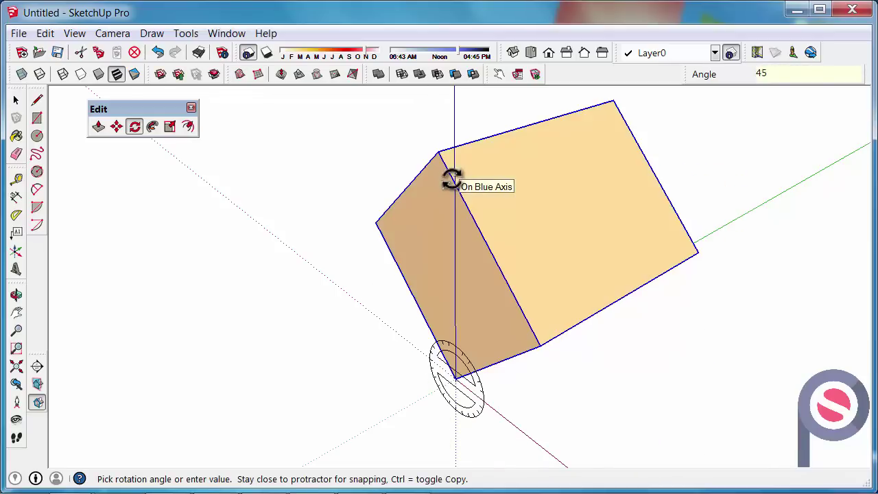
Rotate the tilted box 45° about the green axis at its origin corner, bringing its raised short edge onto the red axis
middle_drag(417, 206, 427, 251)
middle_drag(599, 347, 702, 294)
key(q)
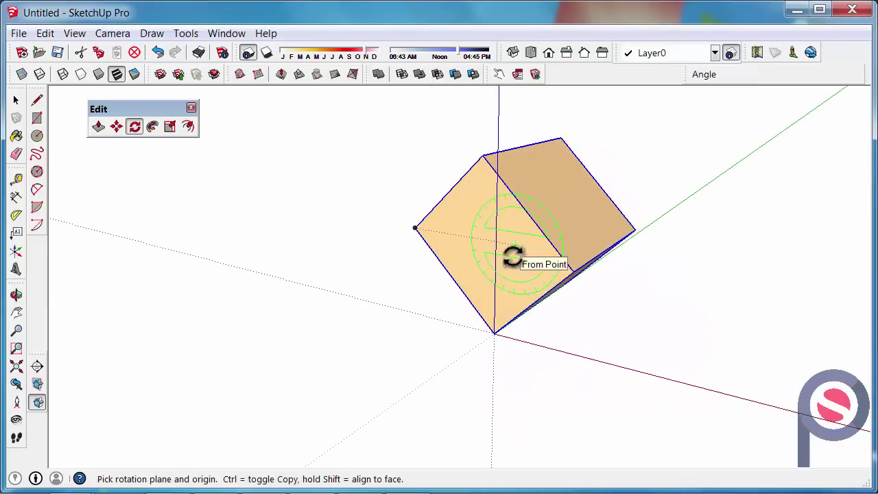
click(499, 333)
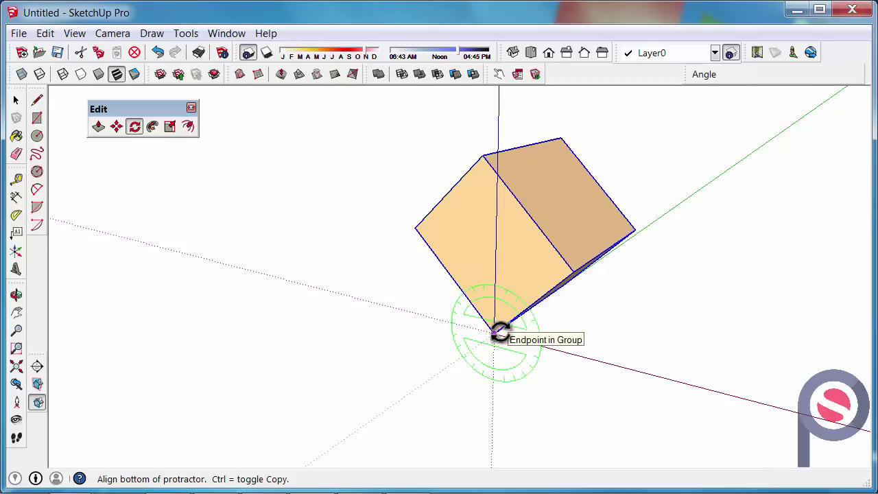
click(420, 234)
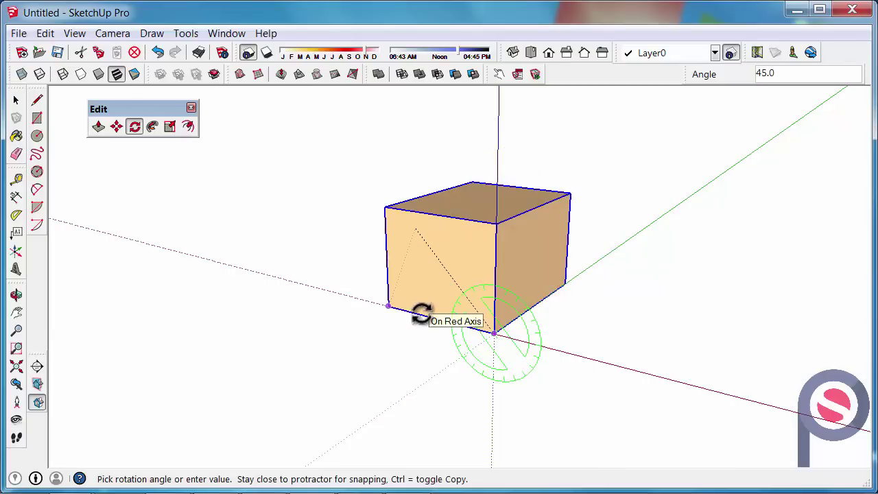
click(418, 310)
Rotate the box 90° about the red axis at its origin corner, moving its vertical edge onto the green axis line
middle_drag(486, 385, 412, 400)
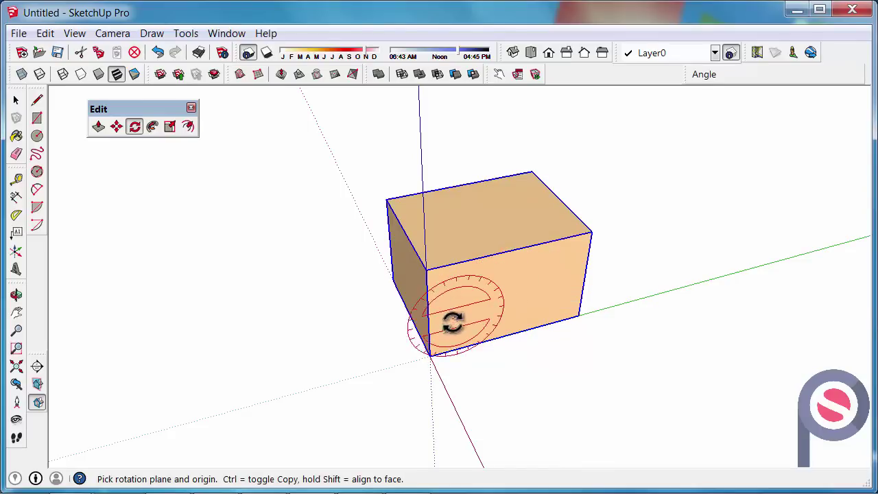
click(427, 353)
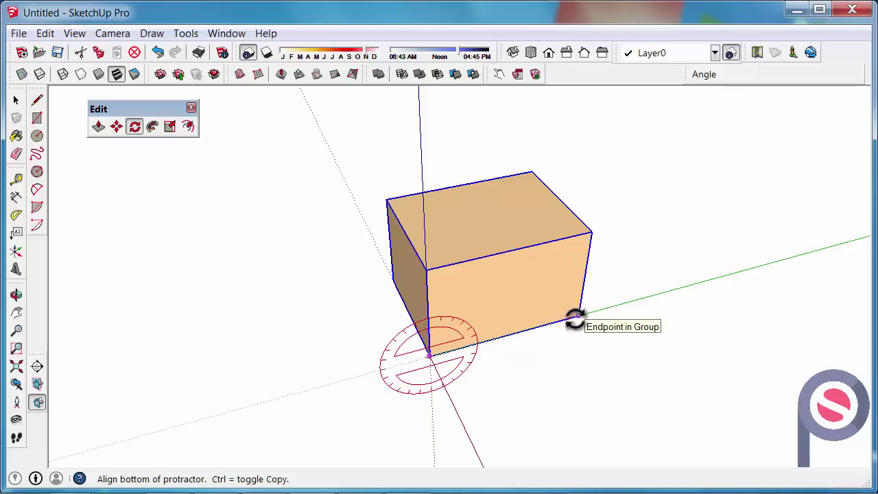
click(426, 274)
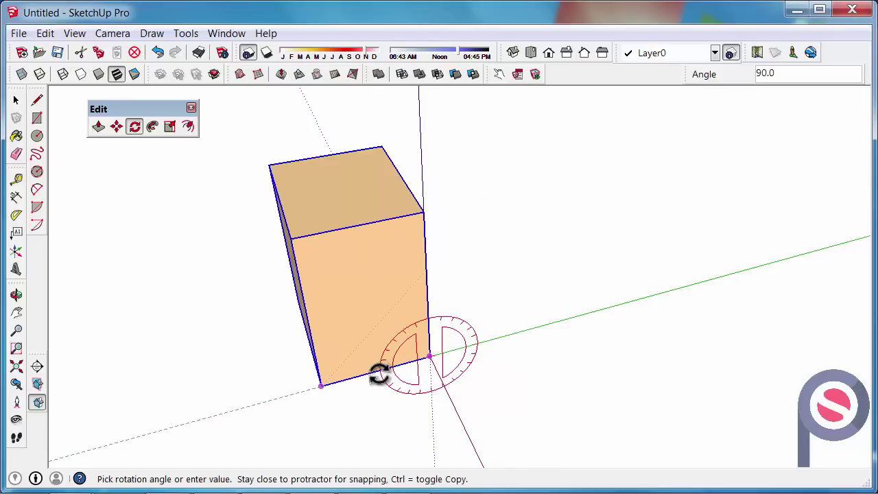
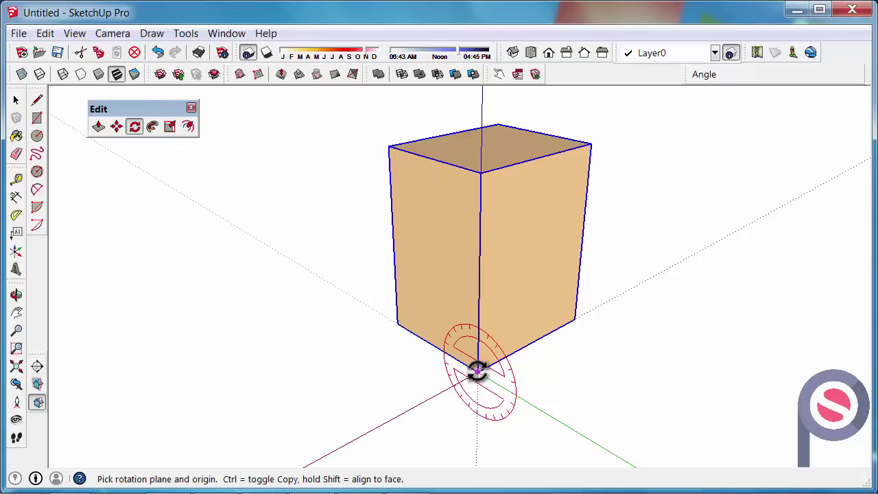
Set the rotation axis along the box's vertical edge at the origin and rotate the box 90° onto the green axis
drag(464, 369, 479, 223)
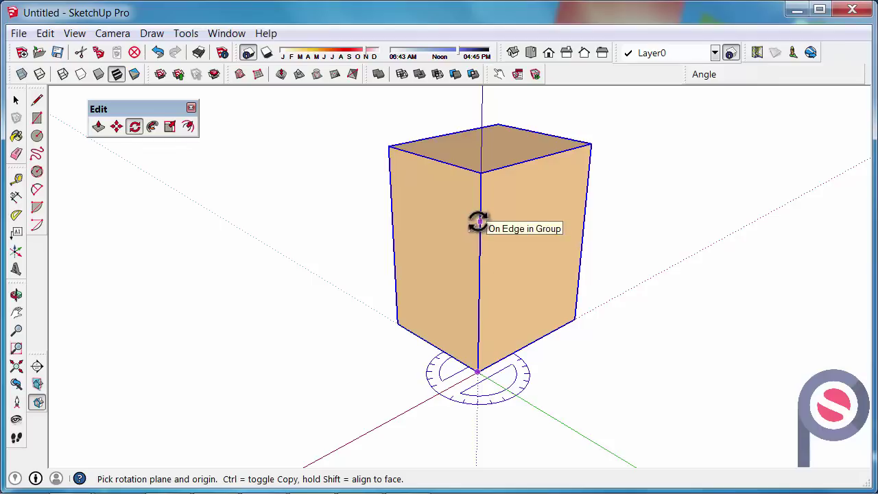
drag(478, 221, 475, 222)
scroll(412, 309, down, 1)
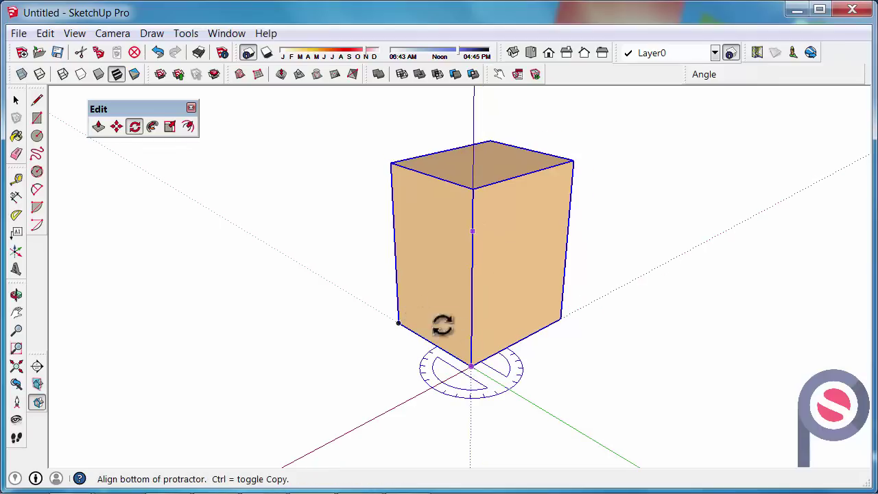
click(557, 320)
click(505, 385)
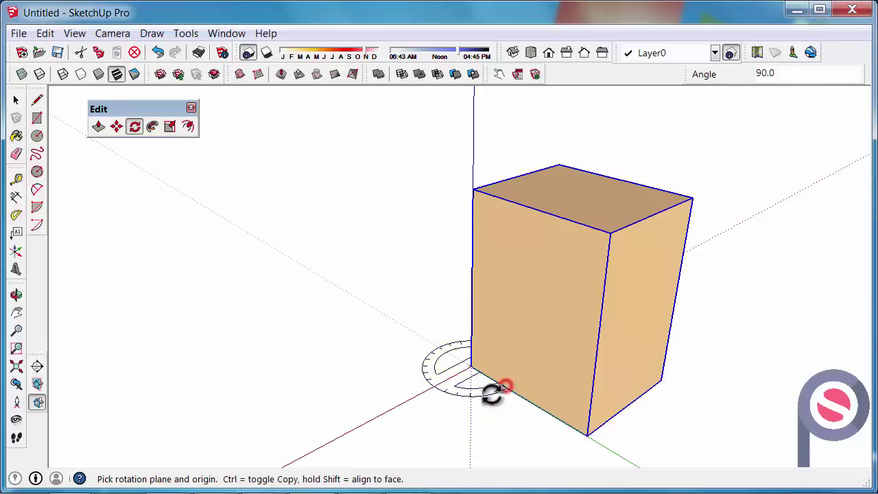
Set the rotation axis along the box's top short edge, centred at its midpoint, and rotate the box 90° about it from the vertical
scroll(292, 322, down, 2)
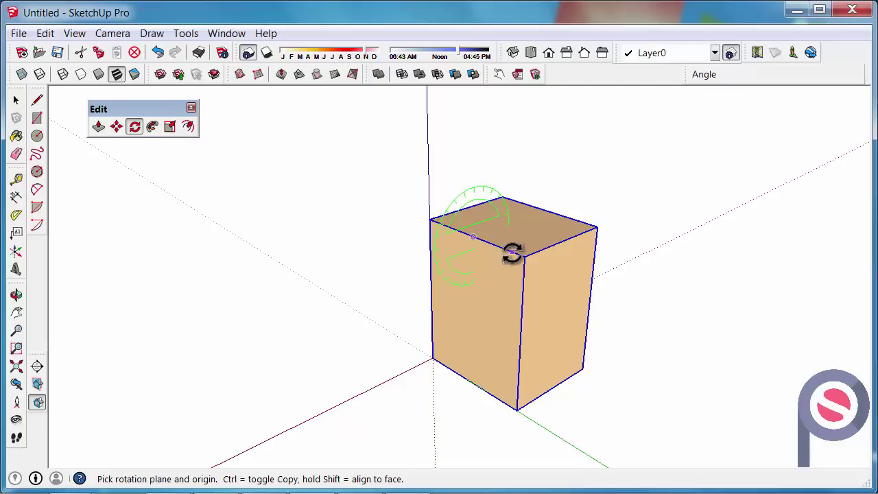
drag(473, 237, 497, 248)
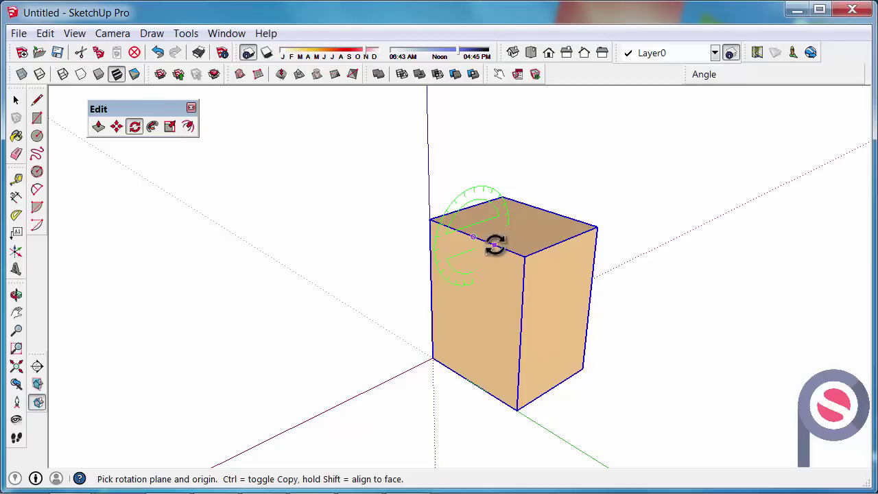
click(474, 236)
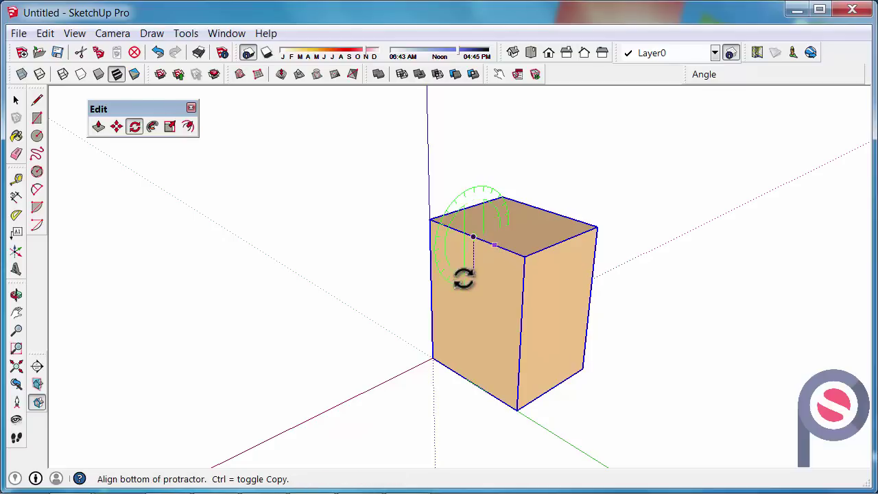
click(472, 381)
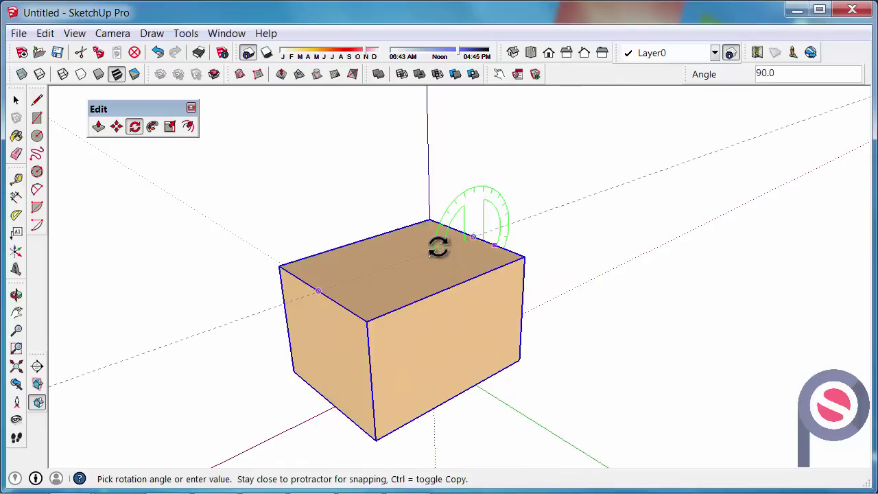
click(439, 244)
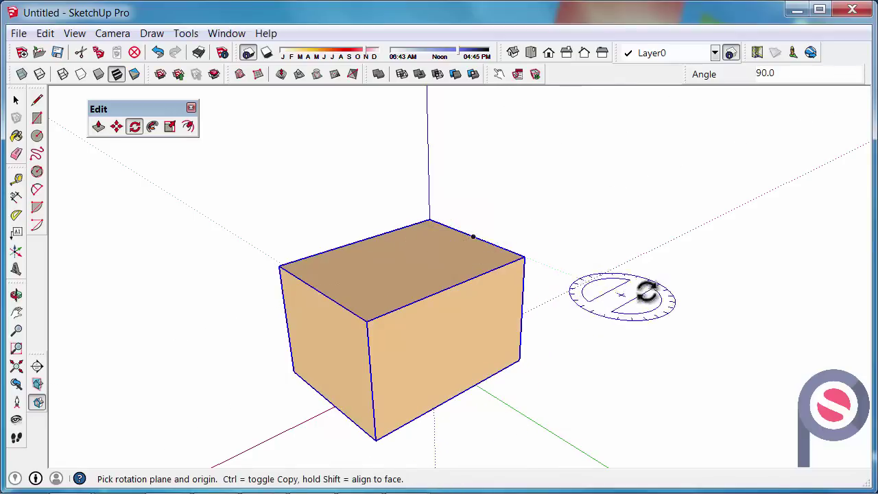
Rotate a copy of the box 90° about the blue axis at its top corner, from the long top edge to the short top edge
key(o)
drag(632, 290, 251, 290)
key(q)
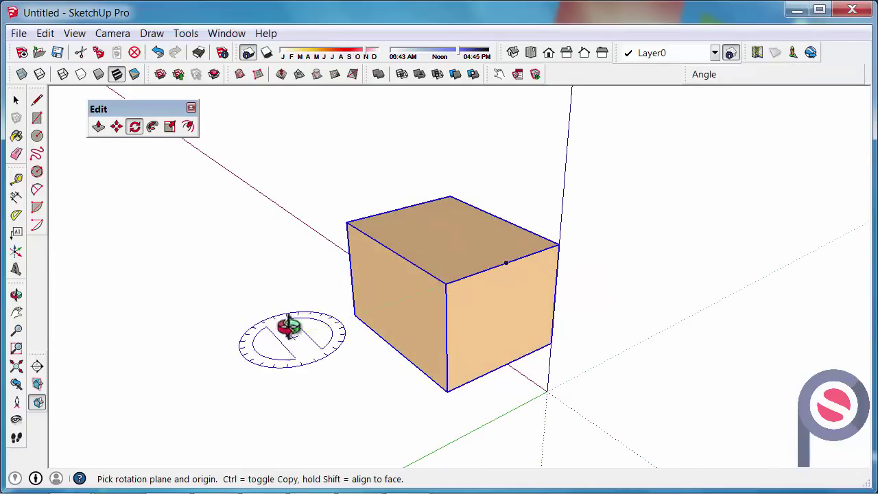
middle_drag(291, 323, 590, 336)
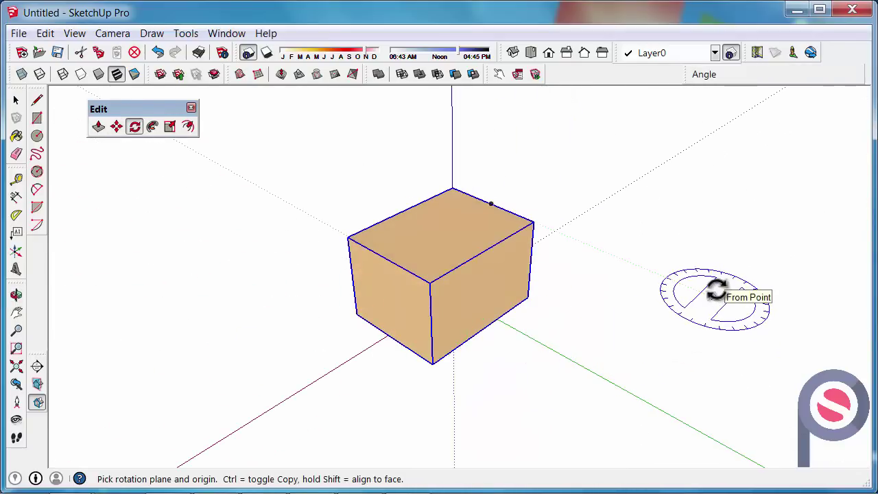
middle_drag(716, 291, 273, 320)
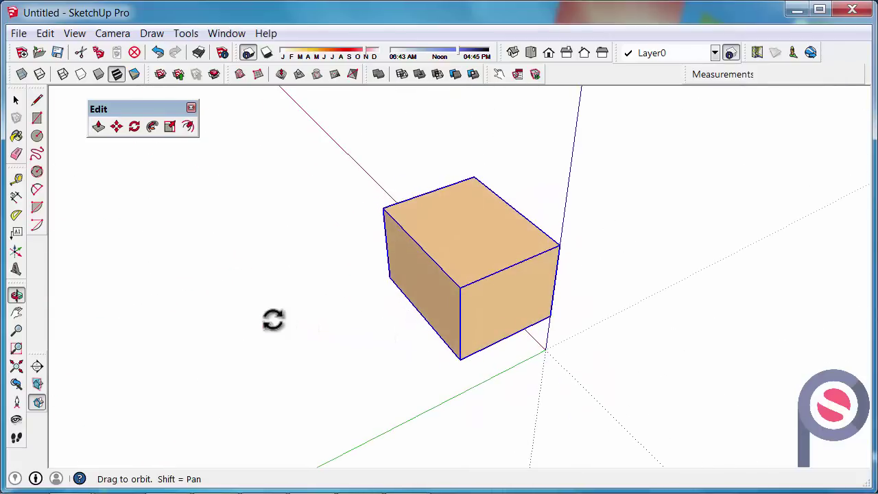
click(562, 244)
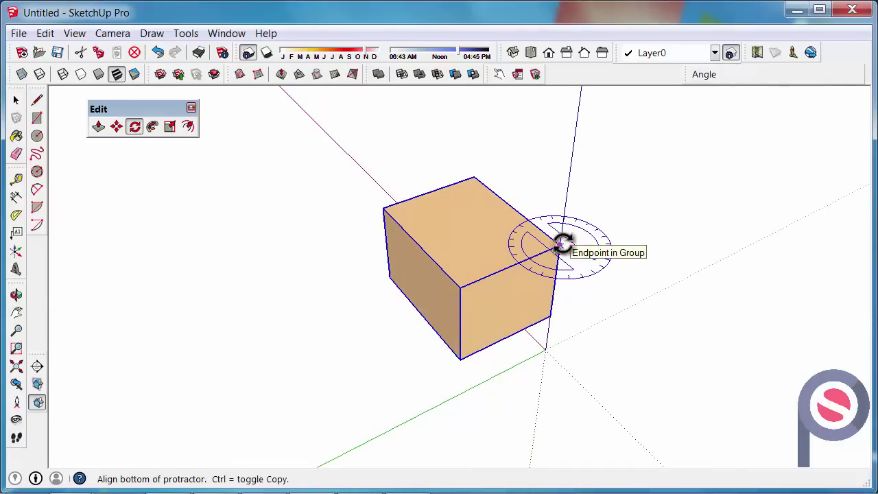
click(475, 178)
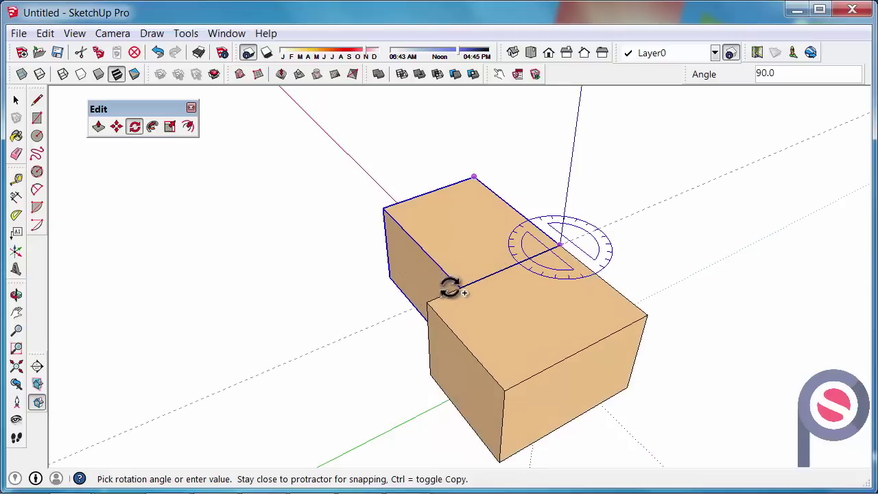
key(ctrl)
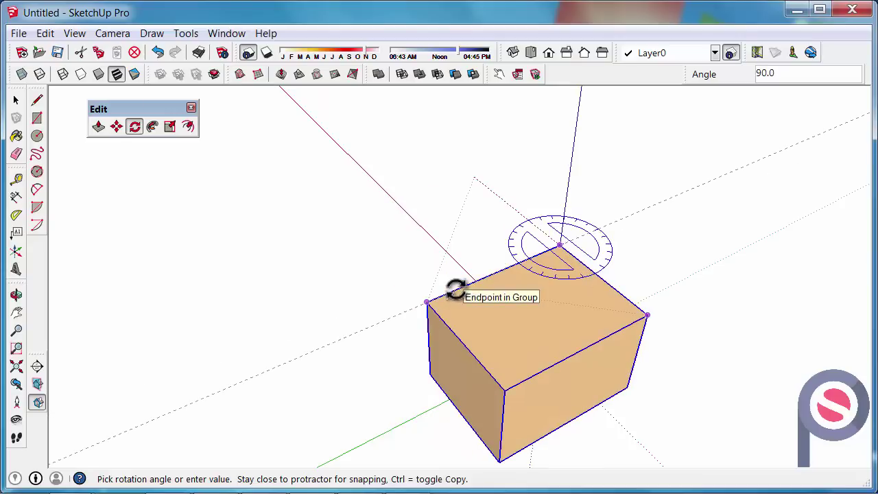
key(ctrl)
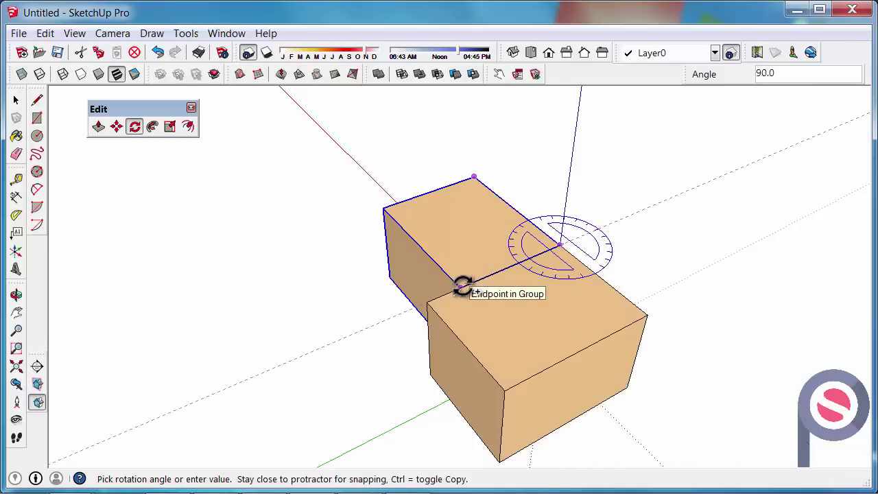
click(461, 286)
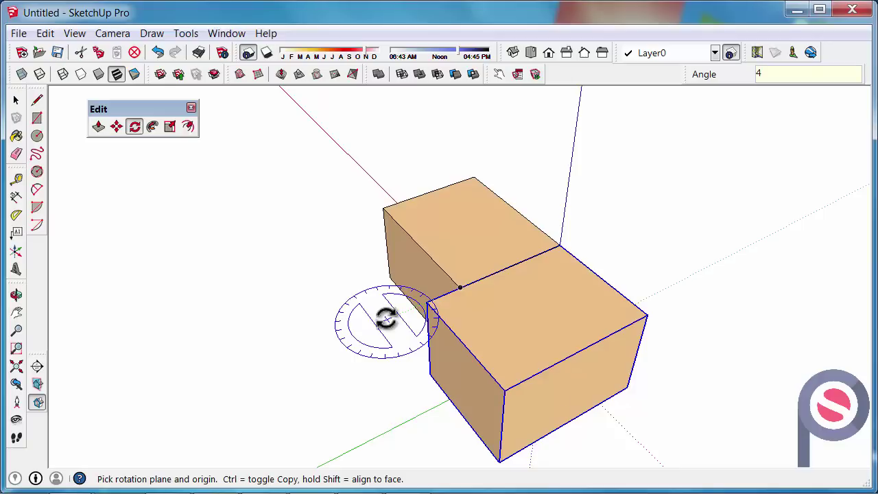
Multiply the 90° rotated copy by 4x to array the boxes around the blue axis, ending with the Select tool
key(Return)
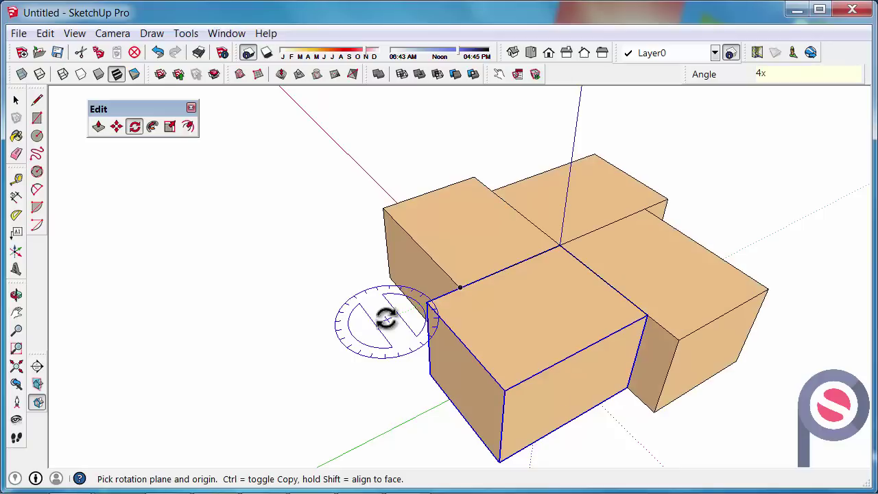
scroll(281, 268, down, 3)
middle_drag(494, 341, 529, 354)
key(q)
scroll(524, 362, up, 3)
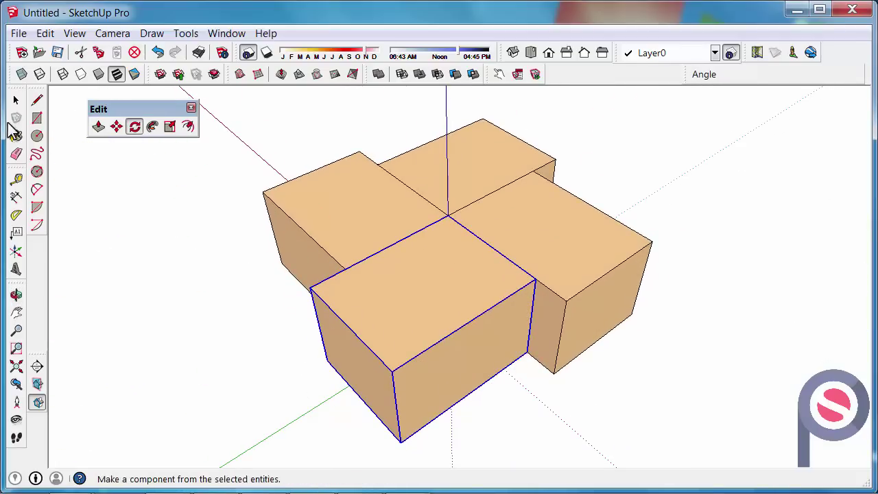
click(17, 102)
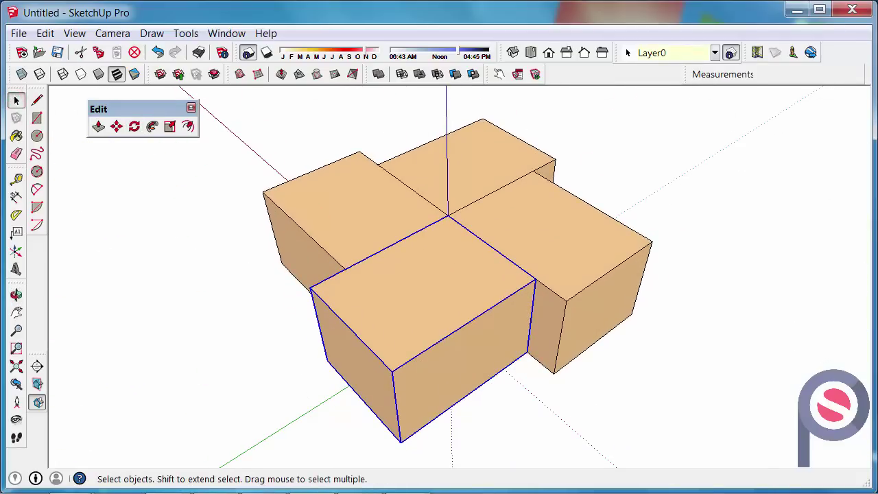